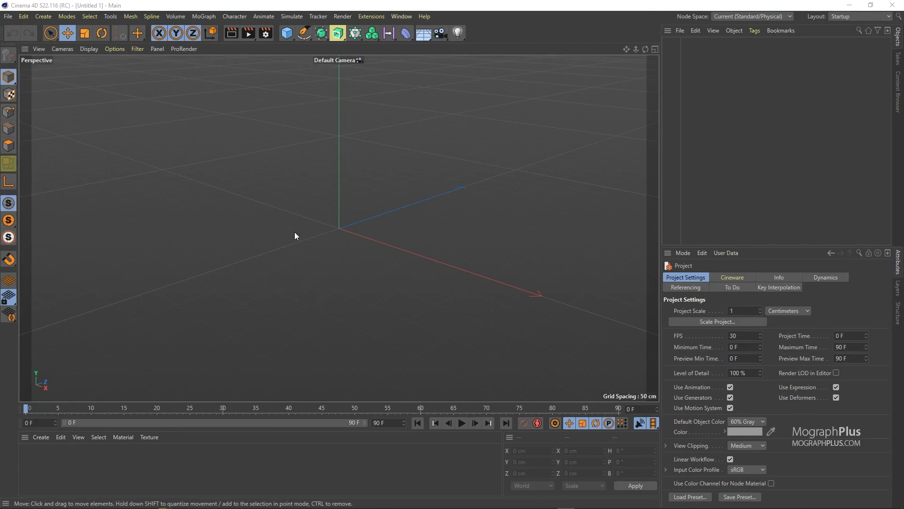
# Step: Set the project's renderer to Arnold Renderer and open the Arnold settings in the Render Settings window
pyautogui.click(268, 35)
pyautogui.click(335, 50)
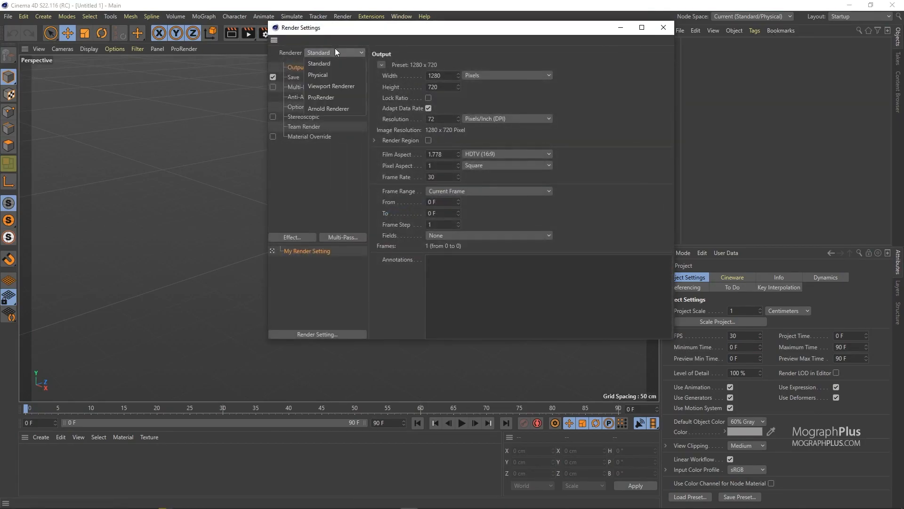
pyautogui.click(352, 107)
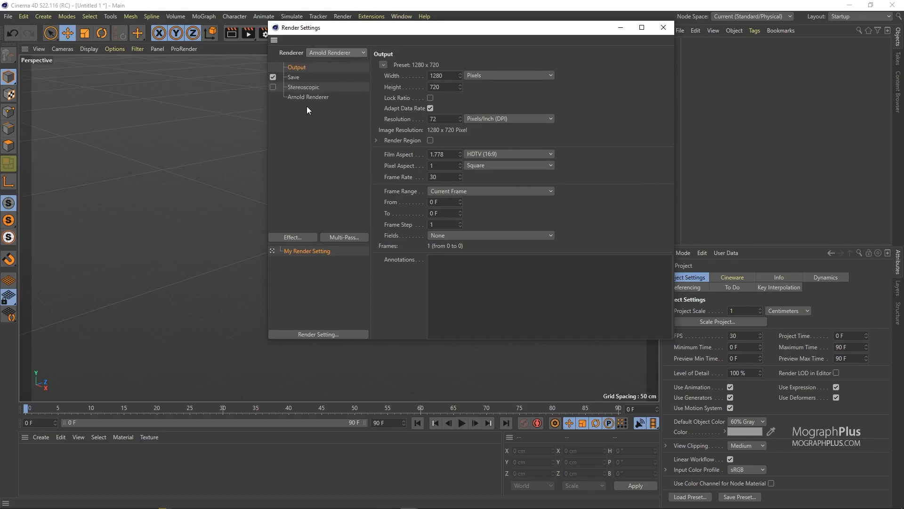
pyautogui.click(301, 97)
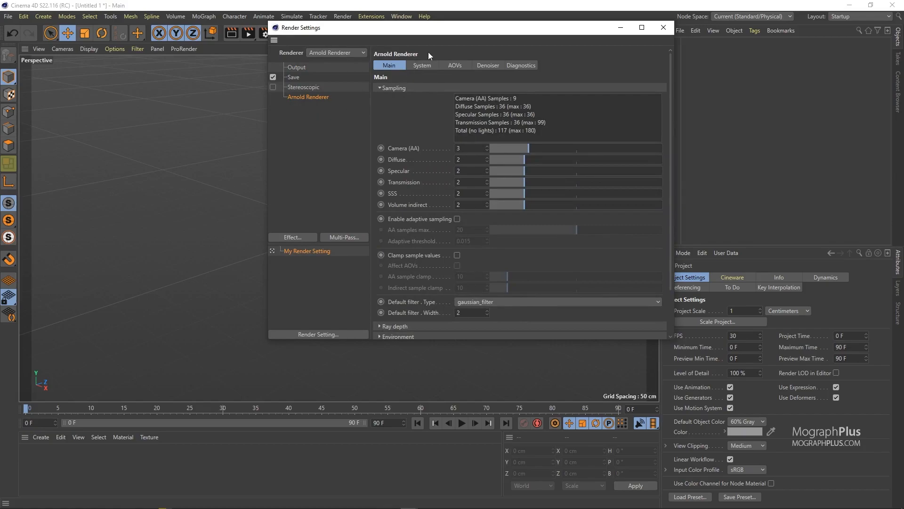
pyautogui.moveTo(434, 32); pyautogui.dragTo(297, 72)
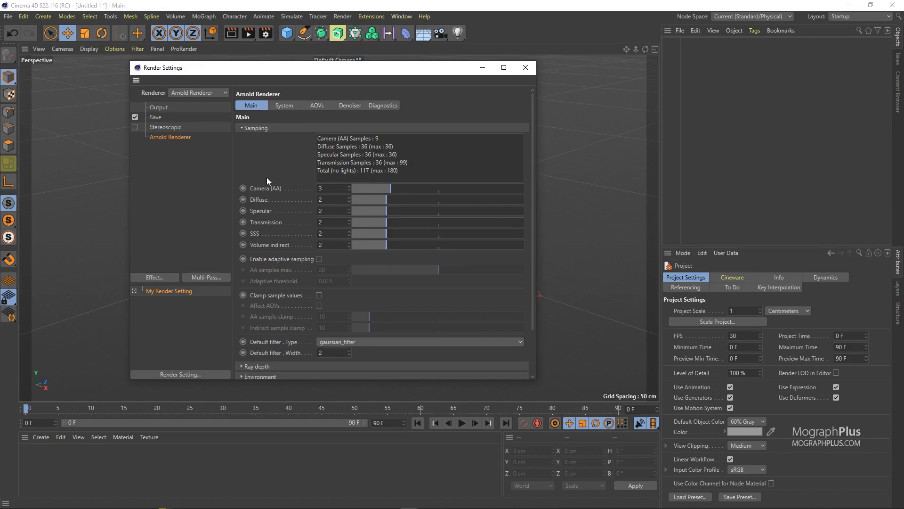
# Step: Examine the Ray depth and Environment settings, including the shader choices available for Atmosphere
pyautogui.click(259, 128)
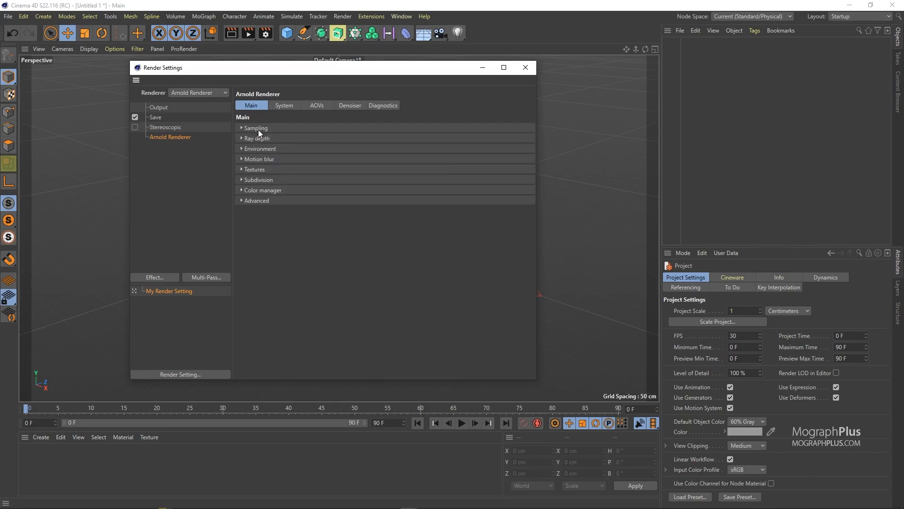
pyautogui.click(259, 139)
pyautogui.click(258, 138)
pyautogui.click(276, 149)
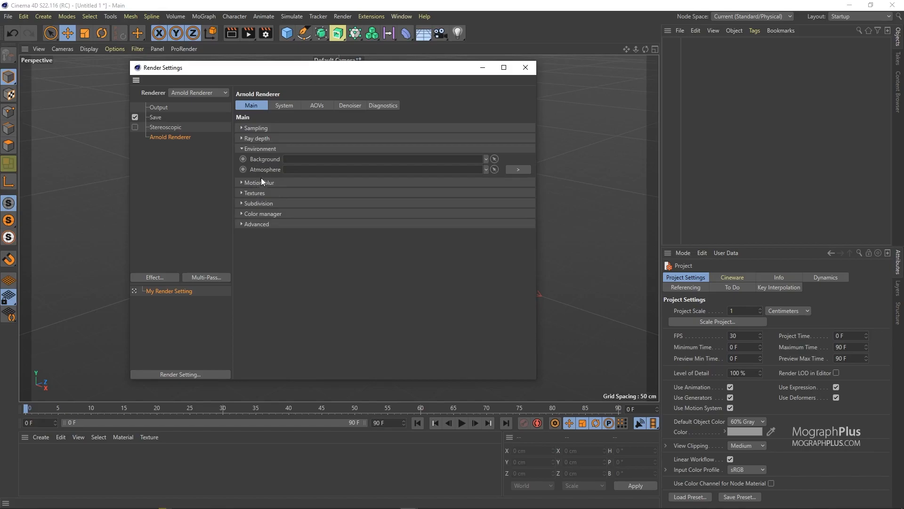
pyautogui.click(513, 170)
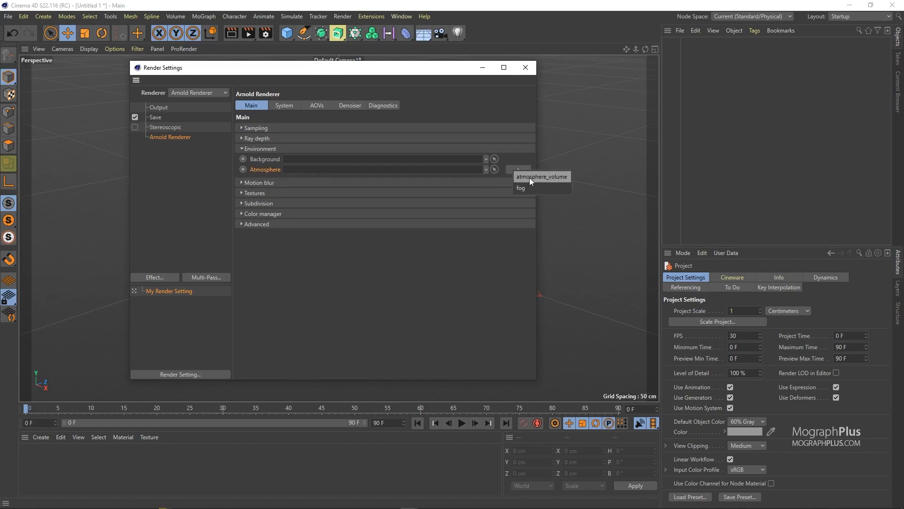
pyautogui.click(417, 233)
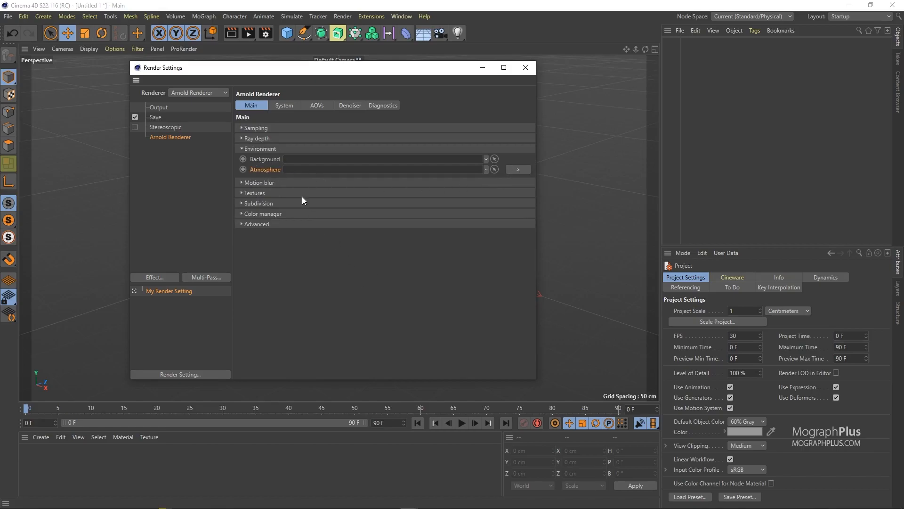
pyautogui.click(275, 148)
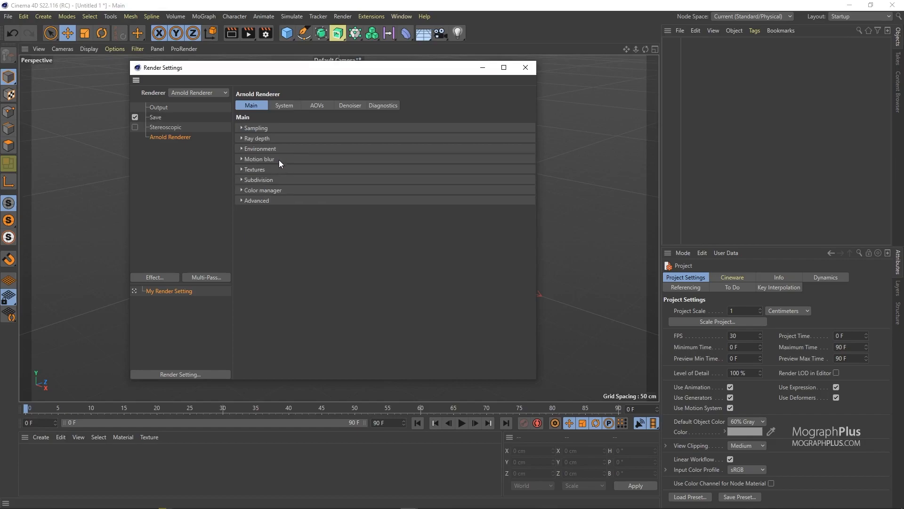
# Step: Enable Arnold motion blur to view its options and disable it again
pyautogui.click(279, 159)
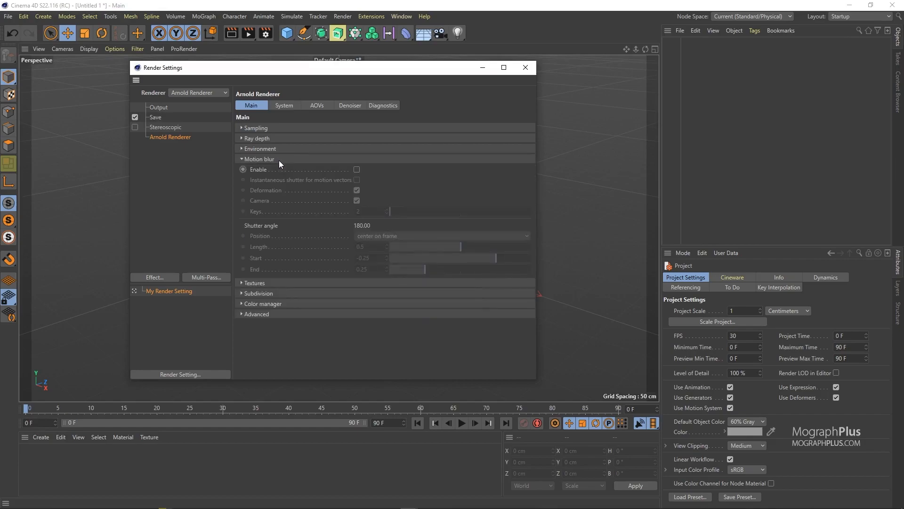
pyautogui.click(356, 170)
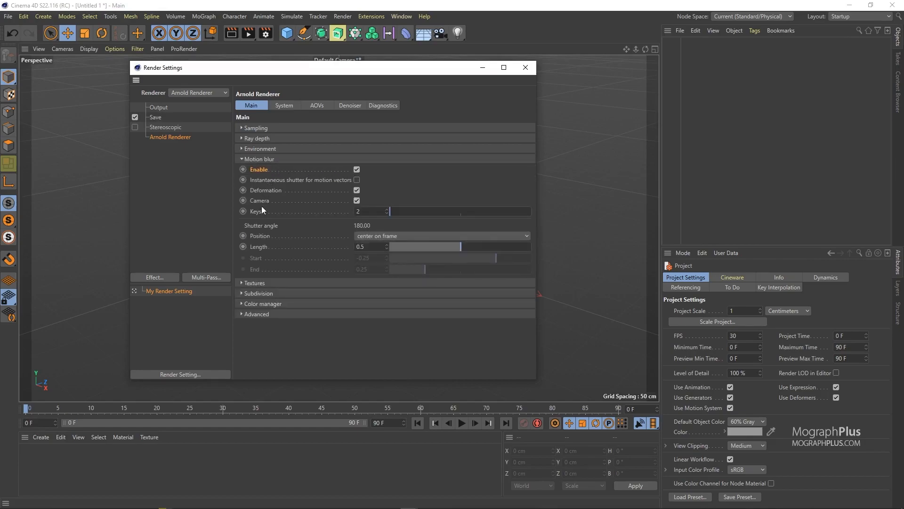
pyautogui.click(357, 169)
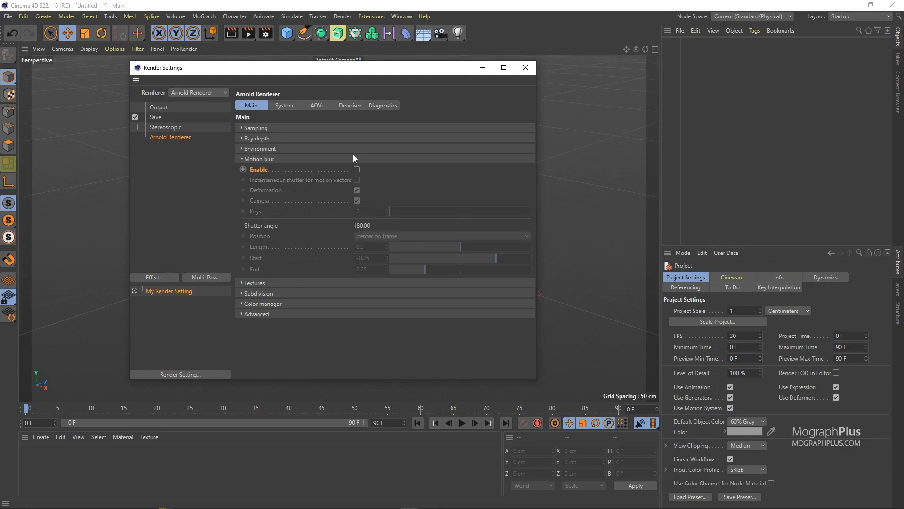
pyautogui.click(350, 158)
# Step: Examine the Textures, Subdivision, Color manager and Advanced settings, enlarging the Render Settings window to fit them
pyautogui.click(324, 168)
pyautogui.click(286, 288)
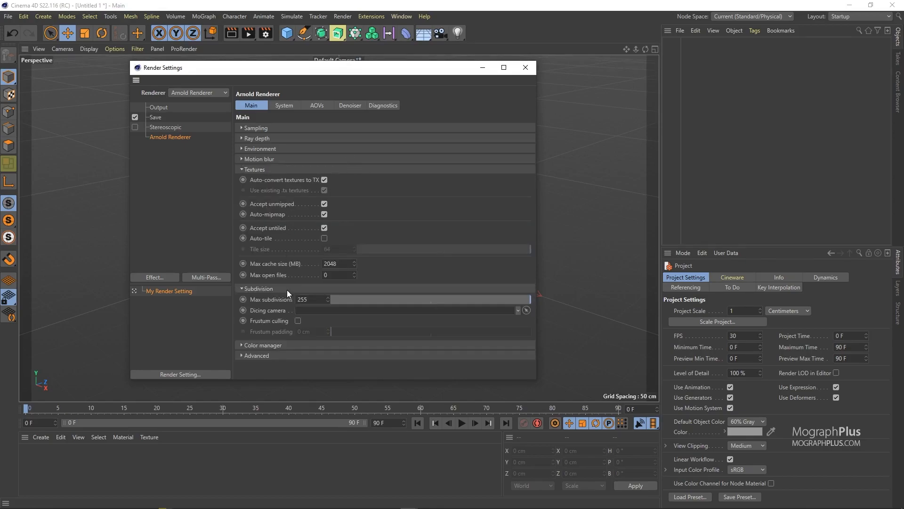
pyautogui.click(276, 344)
pyautogui.click(276, 369)
pyautogui.moveTo(269, 379); pyautogui.dragTo(263, 493)
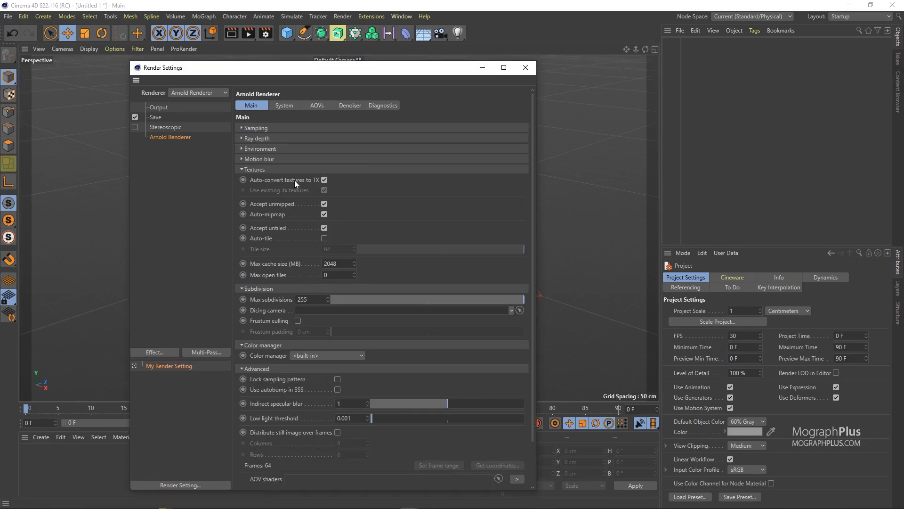
pyautogui.click(279, 170)
pyautogui.click(273, 179)
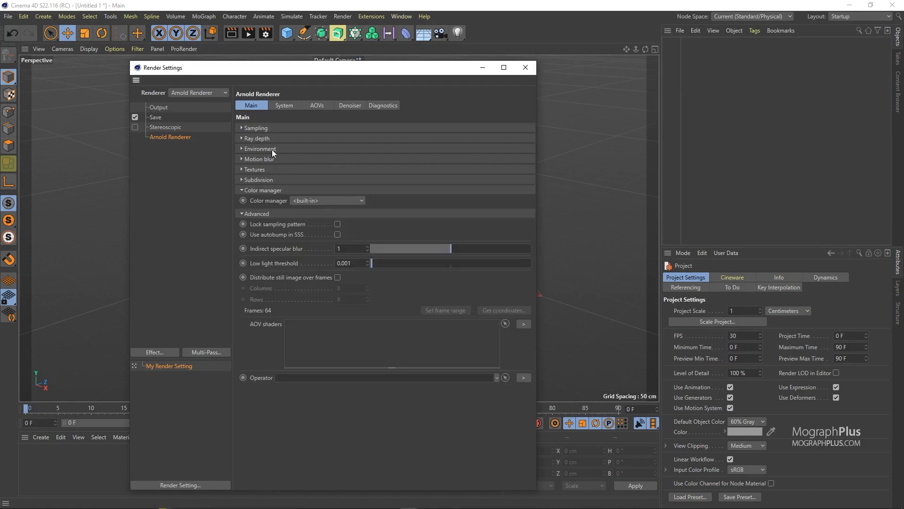
# Step: Examine Arnold's System settings and the available bucket scanning patterns
pyautogui.click(289, 108)
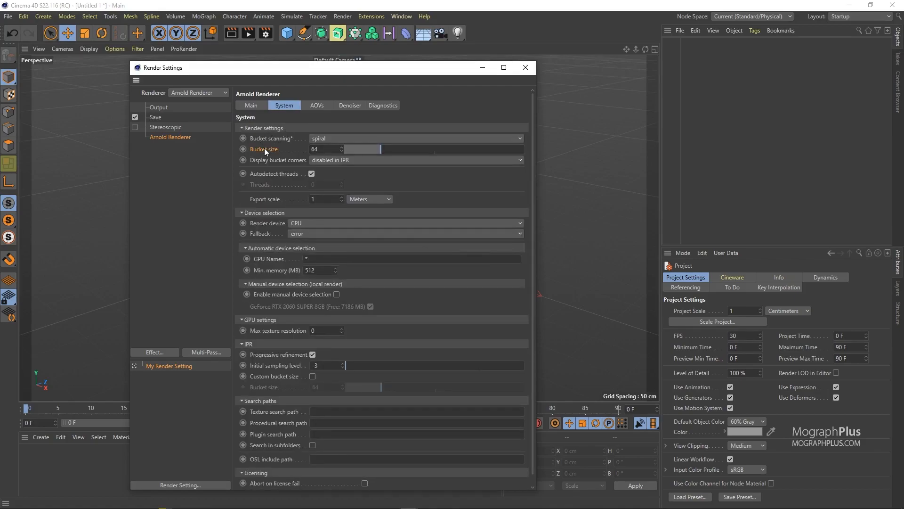
pyautogui.click(311, 138)
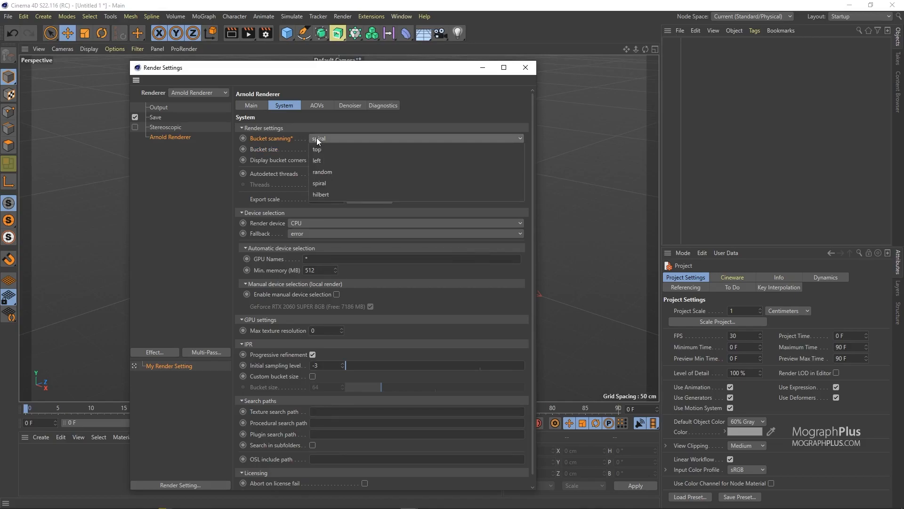
pyautogui.click(303, 137)
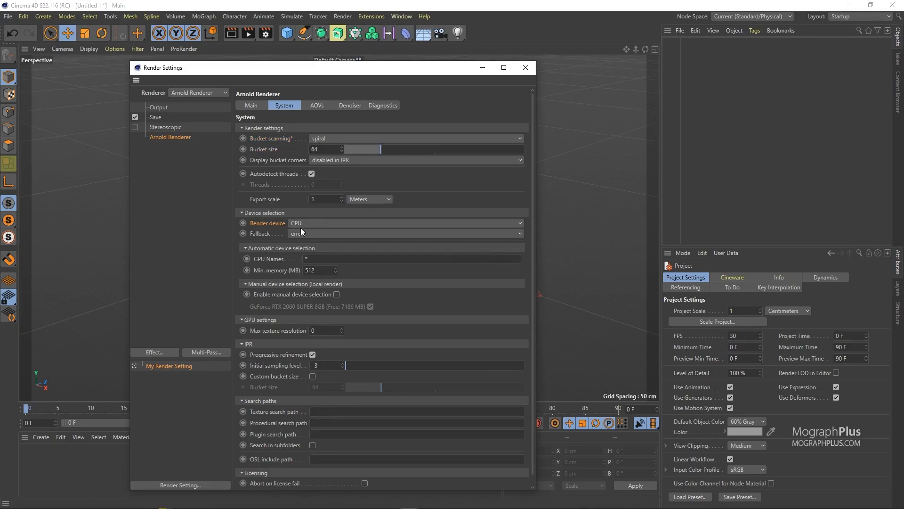
# Step: Switch the render device to GPU and back to CPU
pyautogui.click(317, 223)
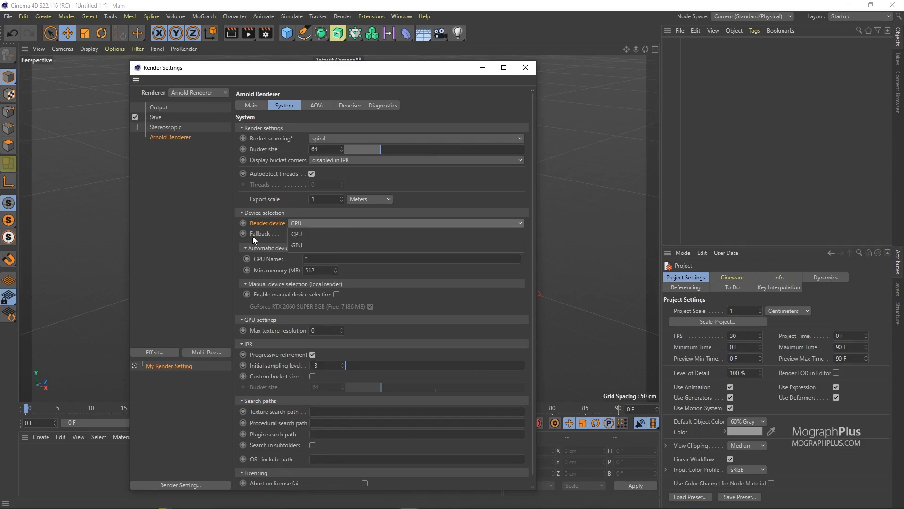
pyautogui.click(311, 242)
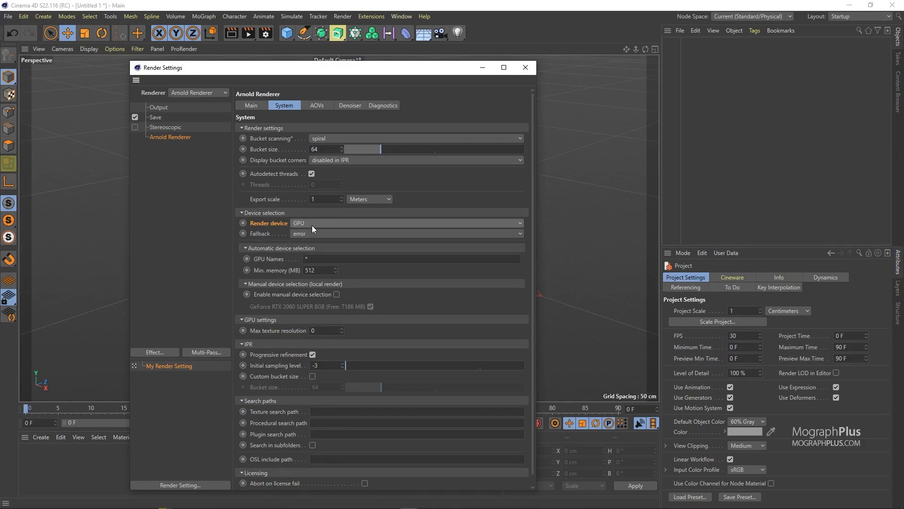
pyautogui.click(315, 222)
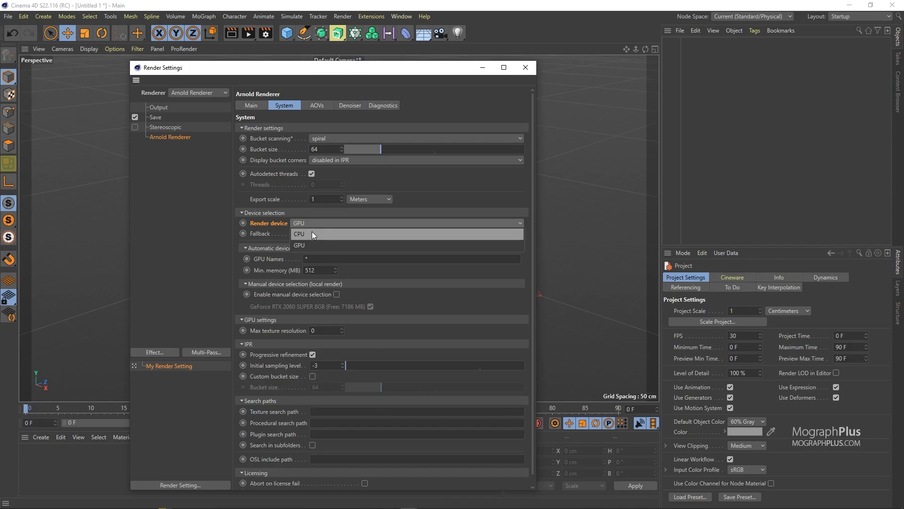
pyautogui.click(312, 234)
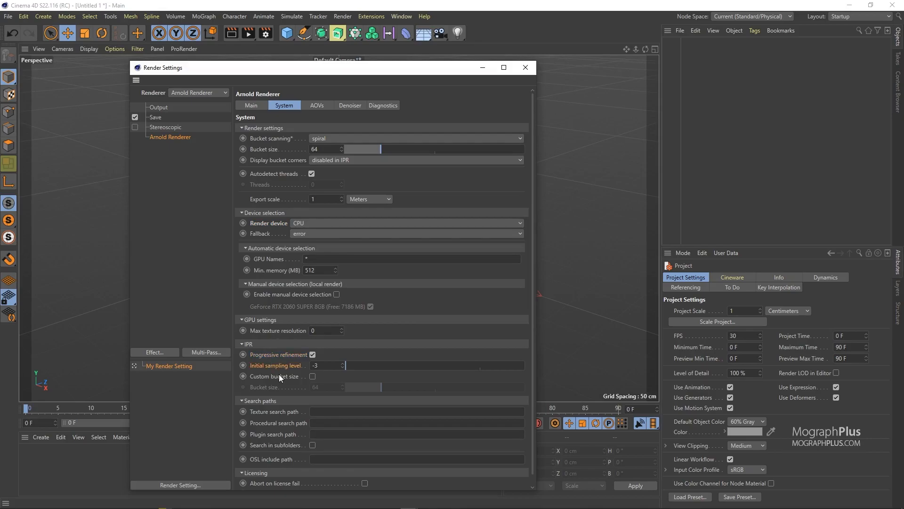
# Step: Review the remaining System settings, the AOVs lists and the Arnold denoiser options
pyautogui.scroll(-1, 285, 394)
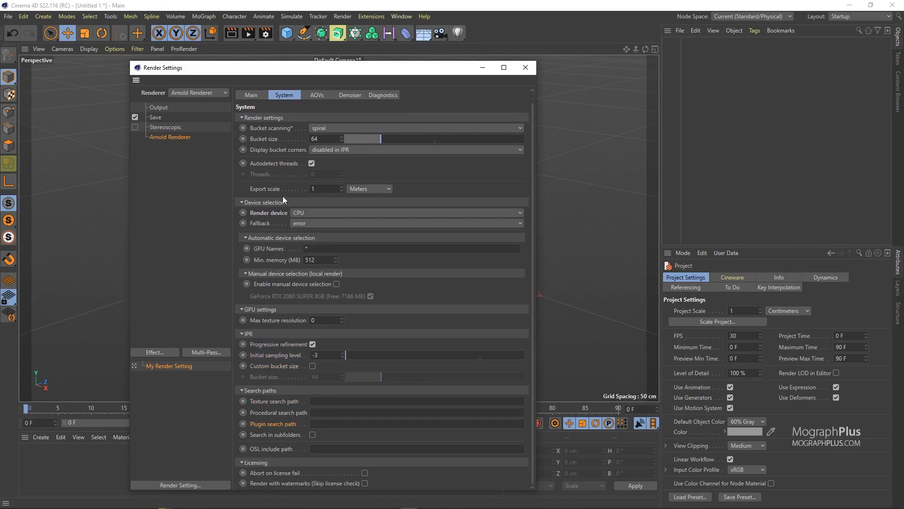
pyautogui.scroll(1, 285, 202)
pyautogui.click(319, 106)
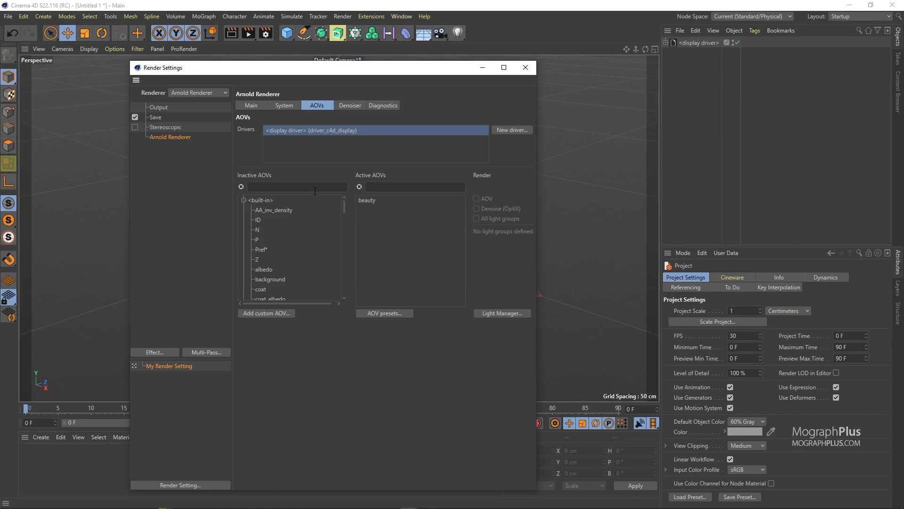
pyautogui.click(351, 105)
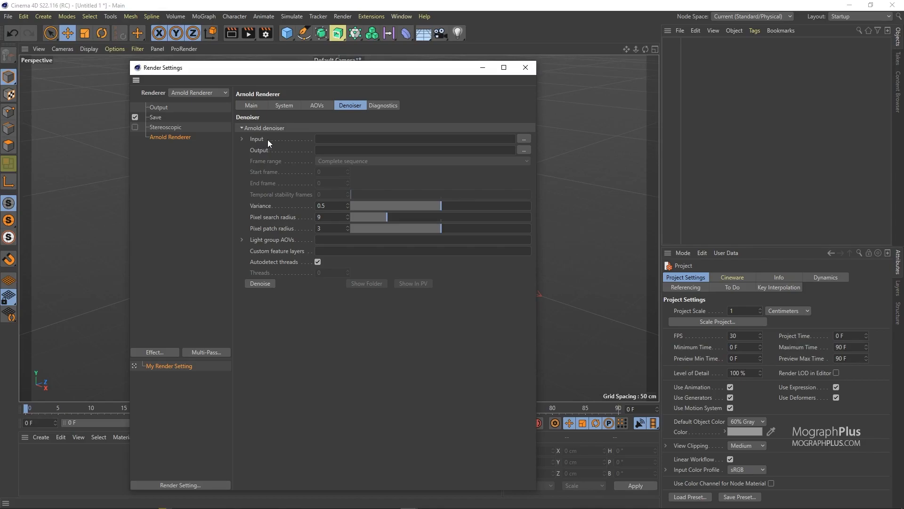
# Step: Turn on Denoise (OptiX) for the active beauty AOV and return to the Denoiser settings
pyautogui.click(319, 105)
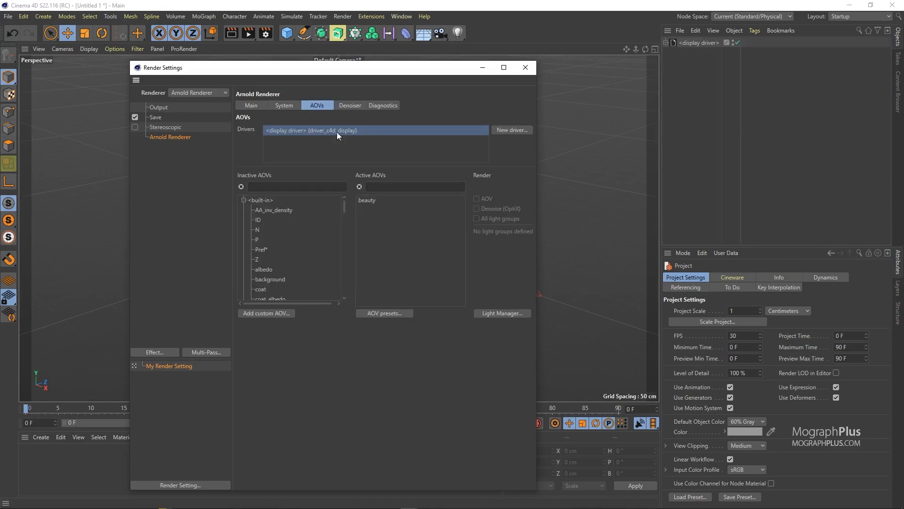
pyautogui.click(369, 200)
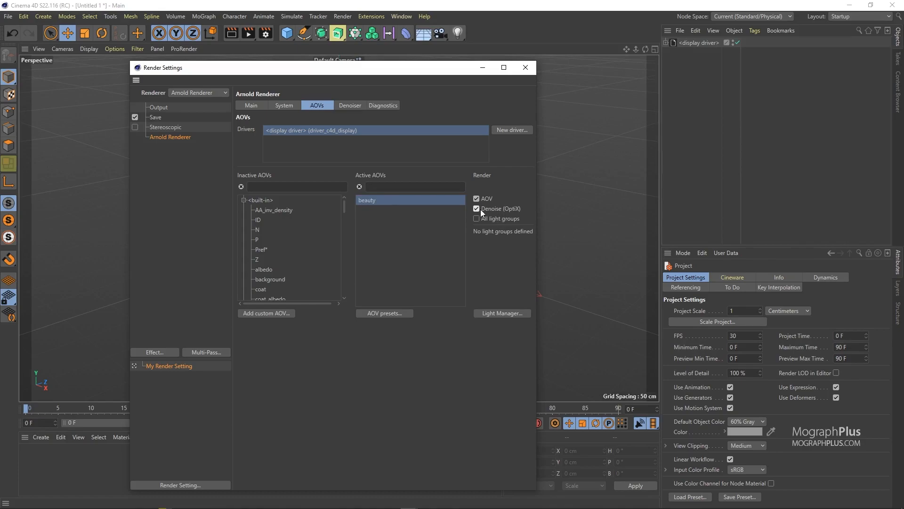
pyautogui.click(345, 106)
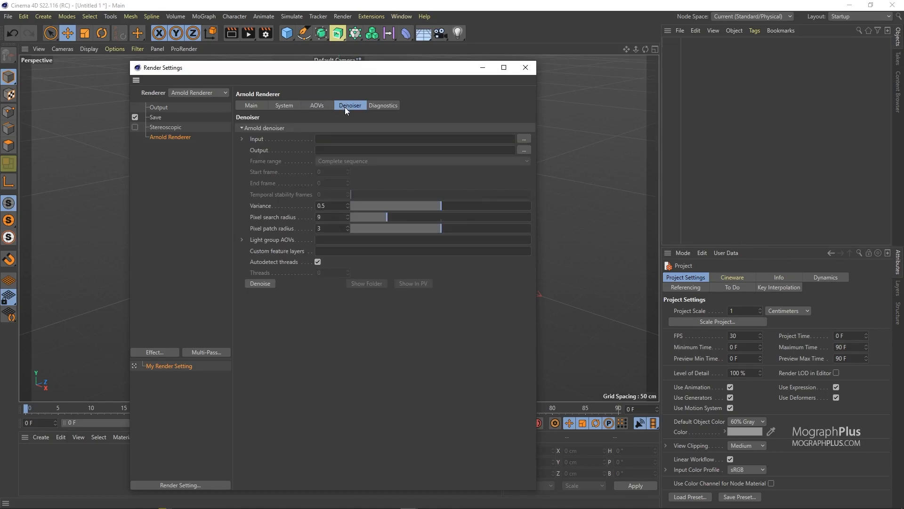
# Step: Examine the Diagnostics settings for logging, error handling, user options and feature overrides
pyautogui.click(384, 106)
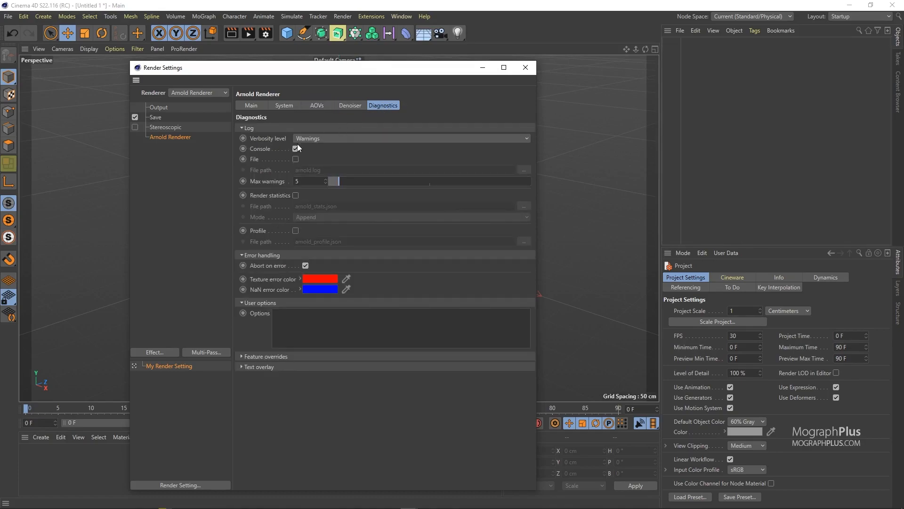
pyautogui.click(329, 140)
pyautogui.click(271, 153)
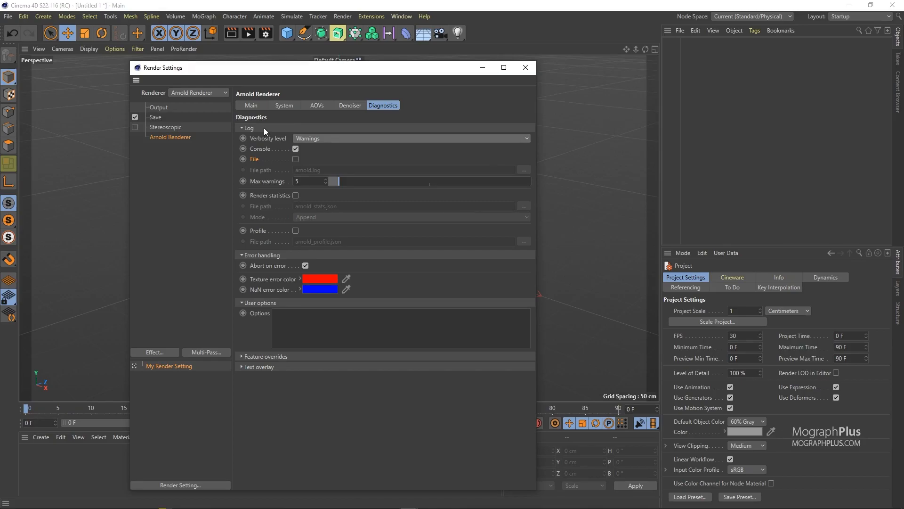
pyautogui.click(263, 128)
pyautogui.click(268, 138)
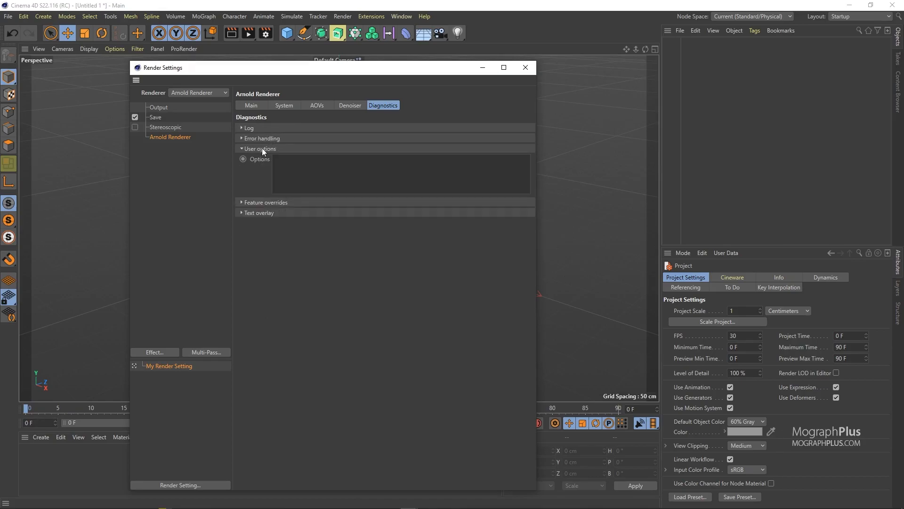
pyautogui.click(262, 148)
pyautogui.click(264, 159)
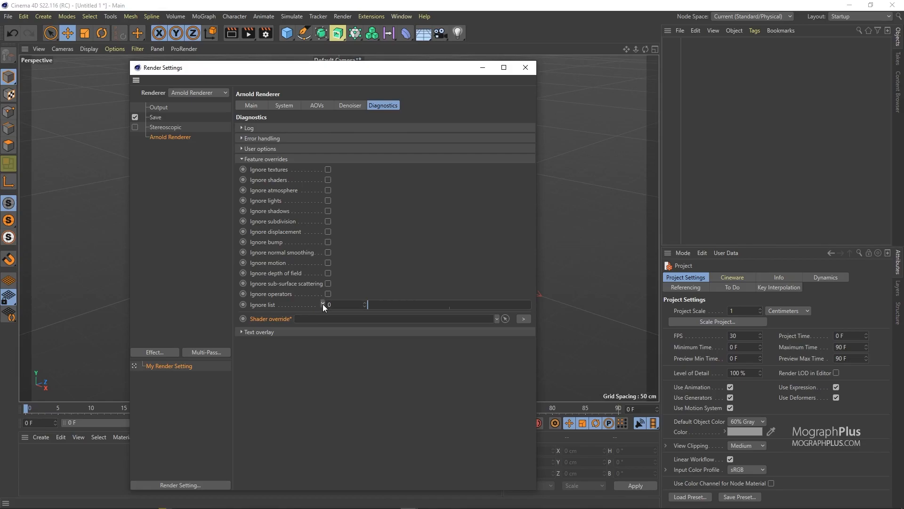
# Step: Enable the Text overlay in the Arnold Diagnostics settings
pyautogui.click(276, 160)
pyautogui.click(275, 169)
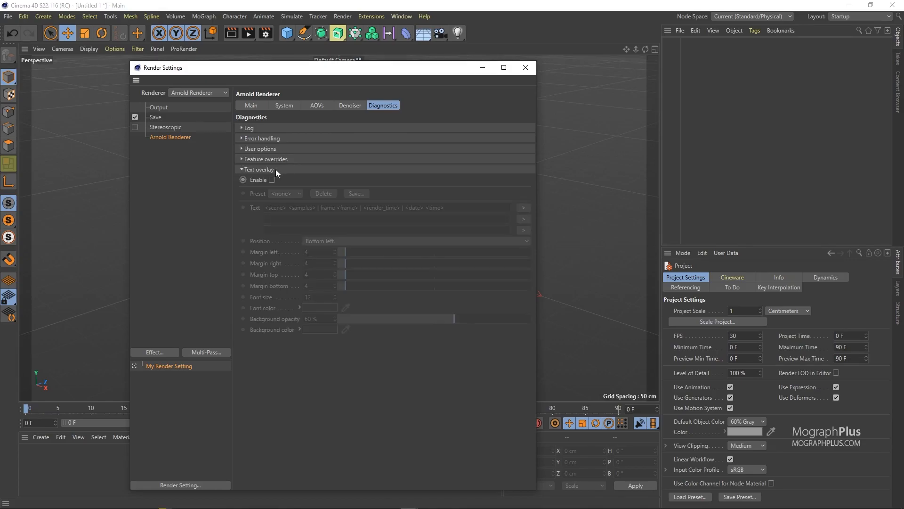
pyautogui.click(273, 180)
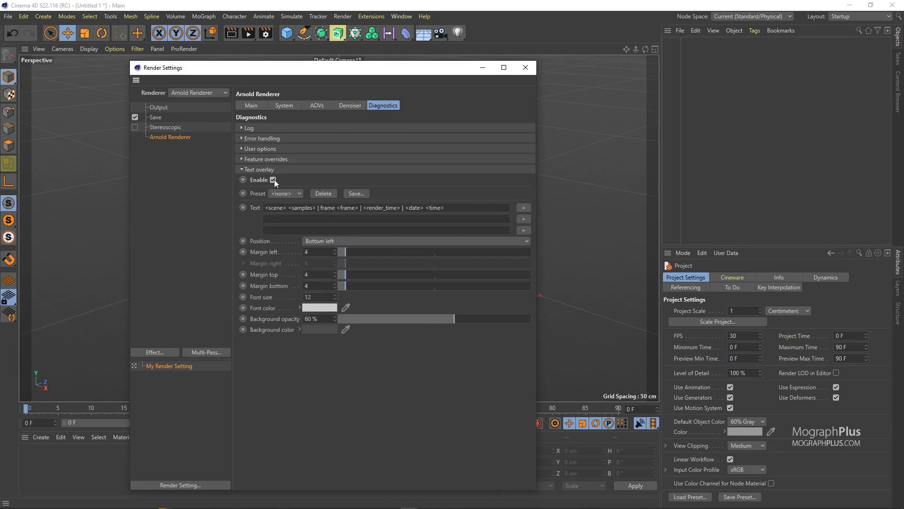
# Step: Add the <camera>, <fov> and <samples> tokens to the overlay's second text line and close the render settings
pyautogui.click(520, 219)
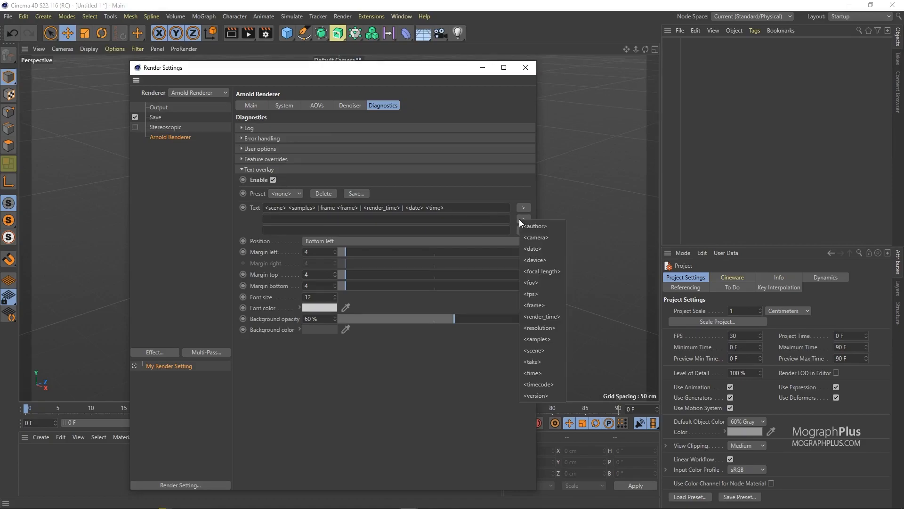
pyautogui.click(533, 233)
pyautogui.click(524, 219)
pyautogui.click(552, 283)
pyautogui.click(523, 219)
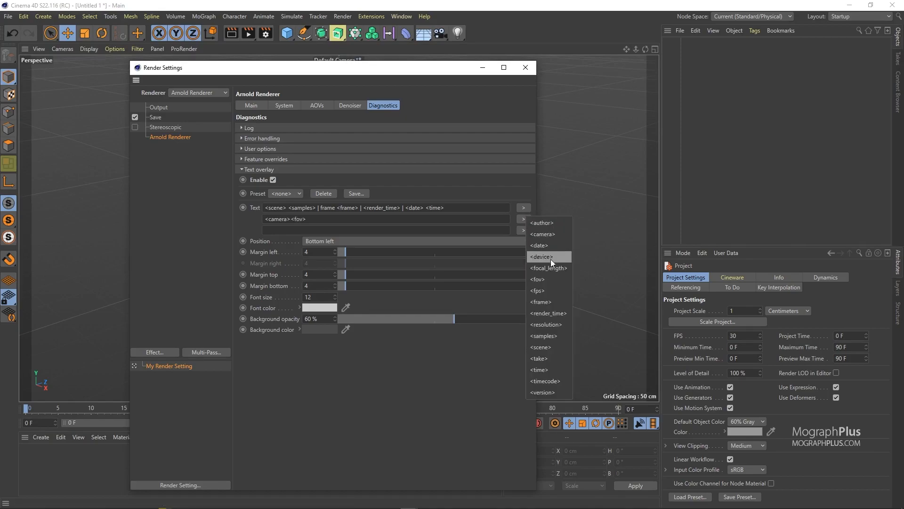
pyautogui.click(558, 336)
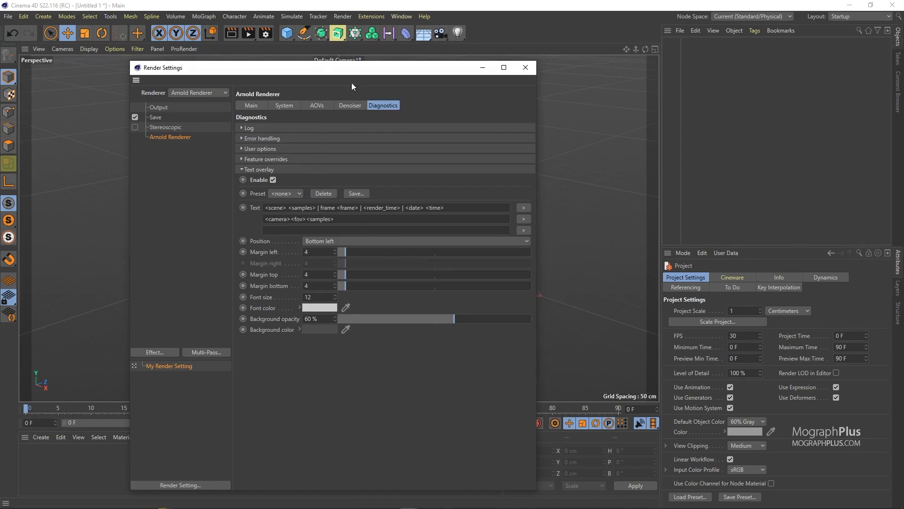
pyautogui.click(520, 72)
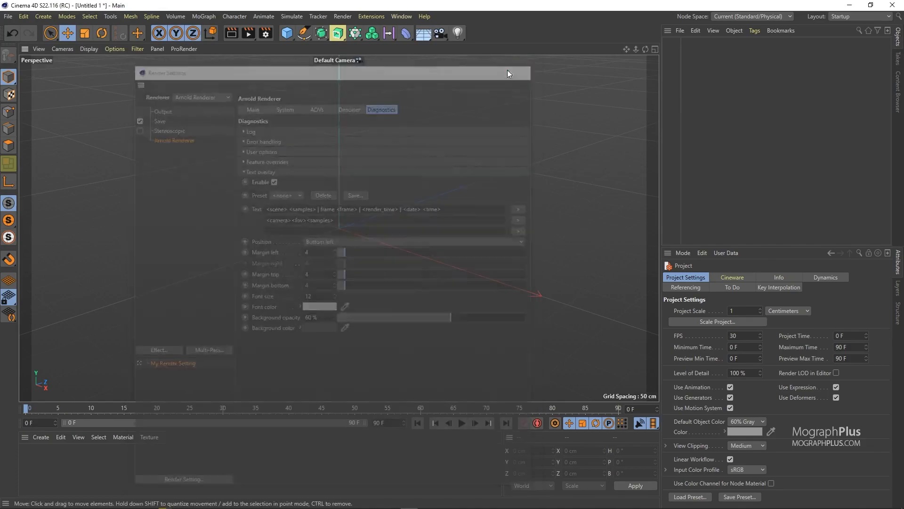
# Step: Review the C4DtoA commands, from cameras, lights and drivers to the utilities and licensing options
pyautogui.click(372, 16)
pyautogui.moveTo(416, 189)
pyautogui.moveTo(532, 205)
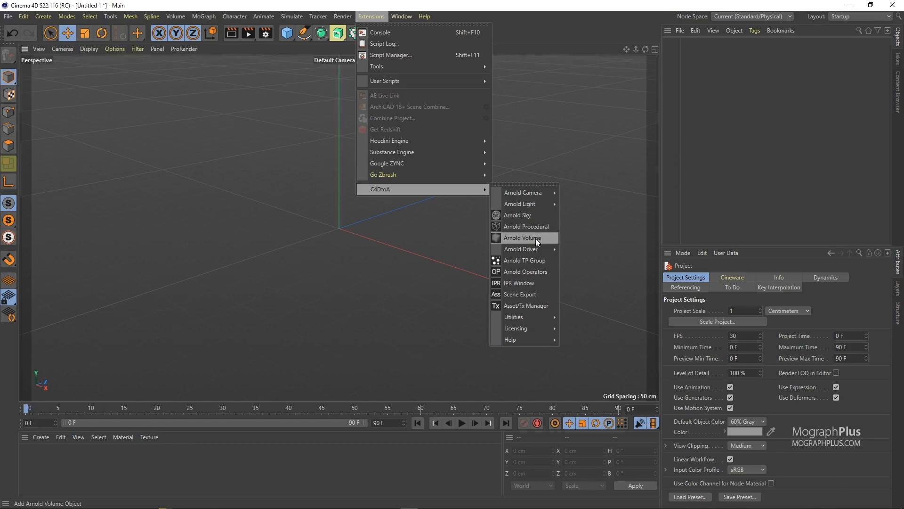
pyautogui.moveTo(536, 249)
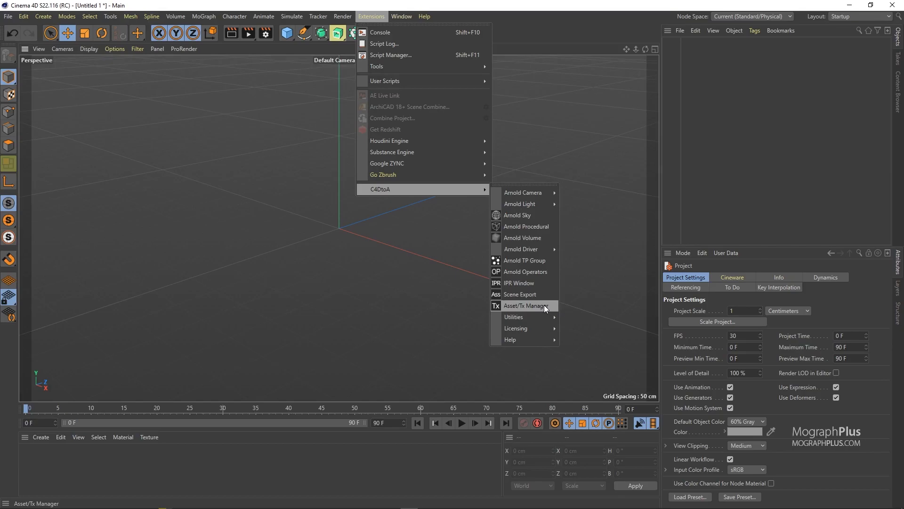
pyautogui.moveTo(548, 313)
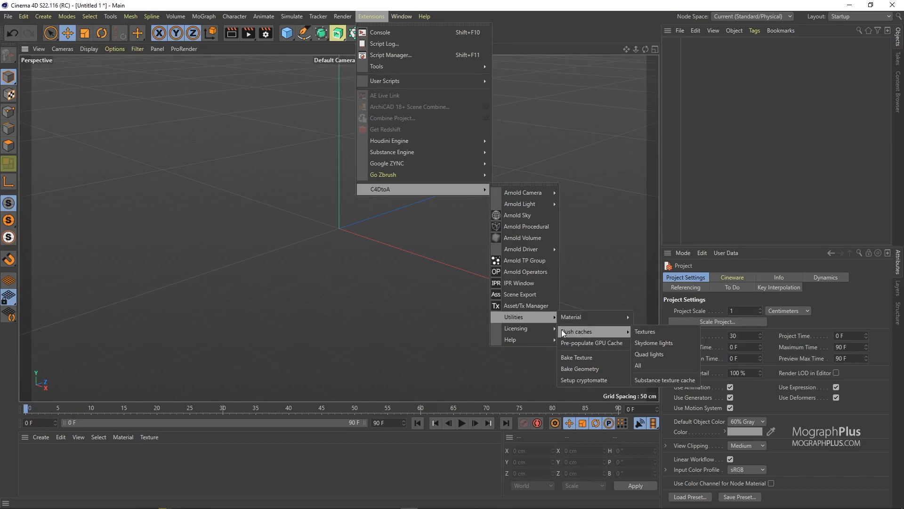
pyautogui.moveTo(537, 328)
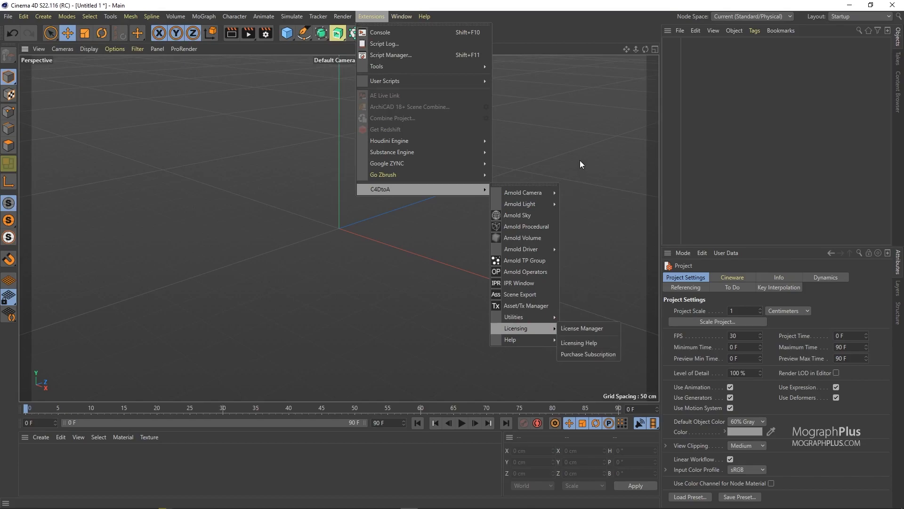
pyautogui.click(560, 137)
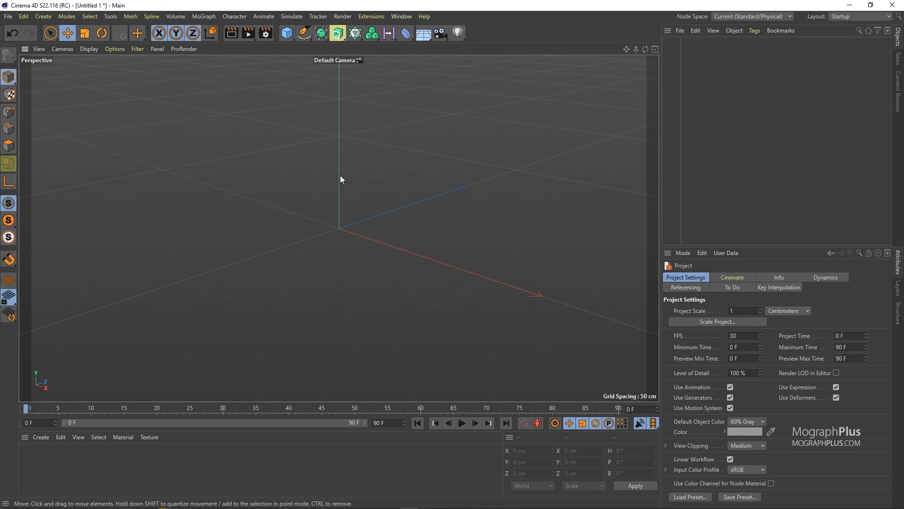
# Step: Add a cube to the scene and assign it an Arnold Parameters tag
pyautogui.click(288, 33)
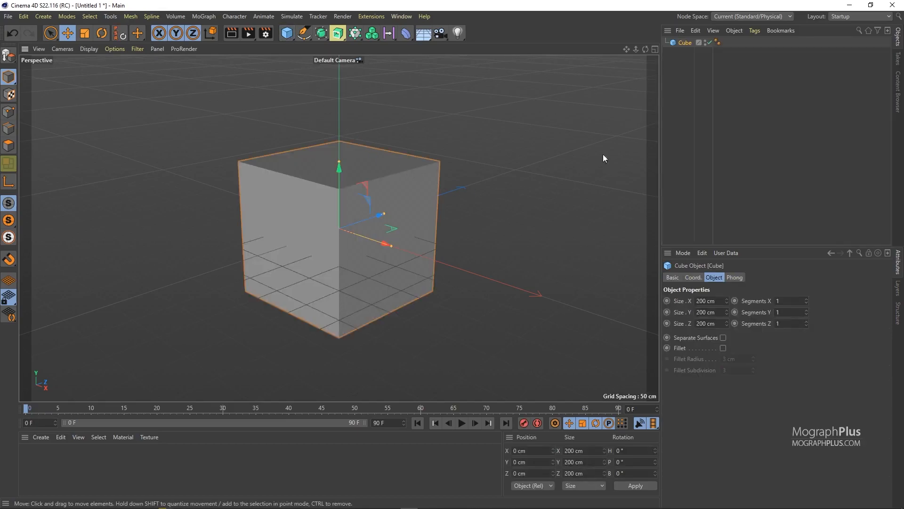
pyautogui.rightClick(680, 42)
pyautogui.moveTo(716, 50)
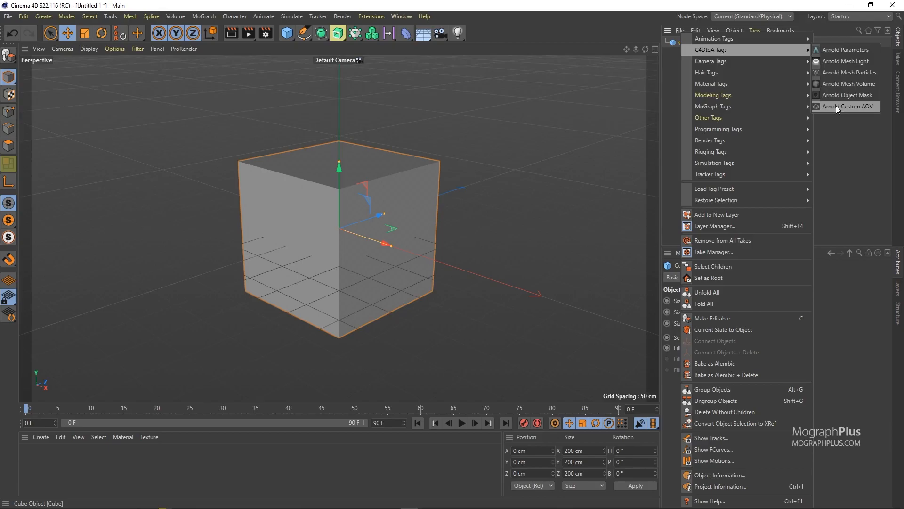
pyautogui.click(837, 53)
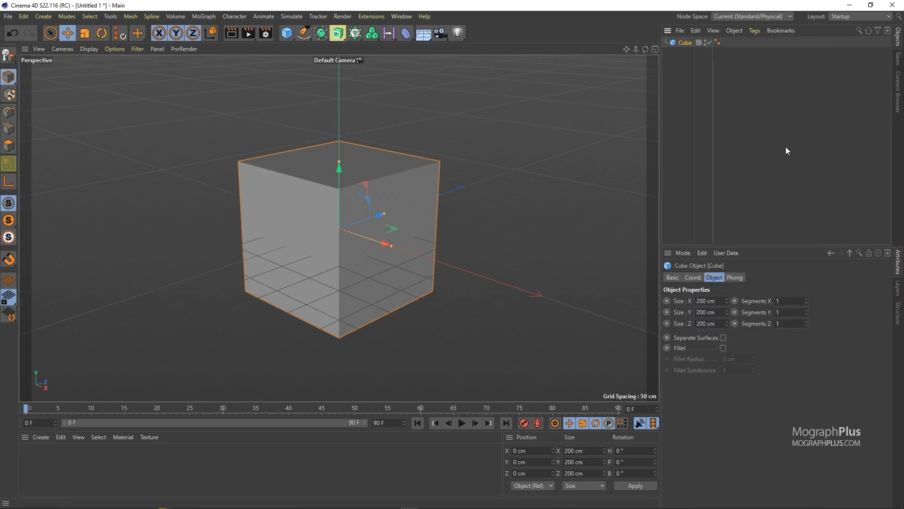
# Step: Examine the Arnold tag's Main, Subdivision, Displacement, Export and Motion blur settings
pyautogui.moveTo(688, 301); pyautogui.dragTo(689, 314)
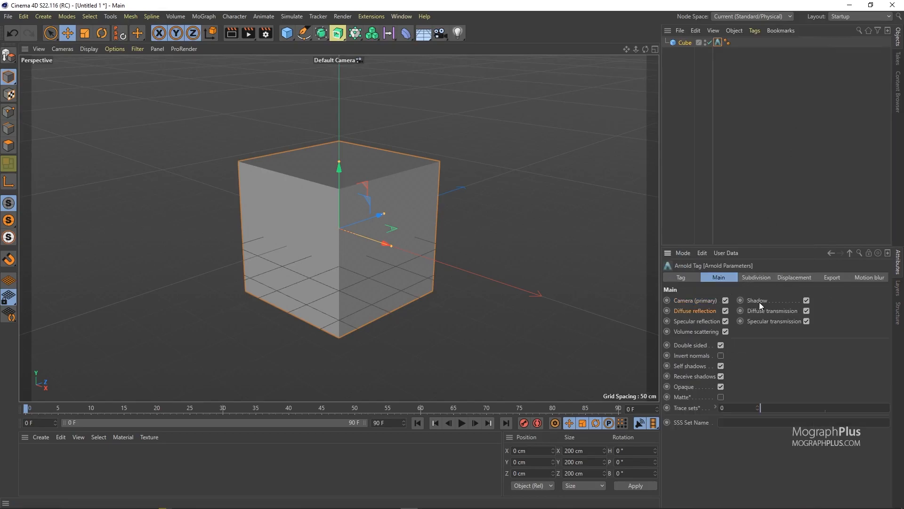
pyautogui.click(756, 277)
pyautogui.click(800, 277)
pyautogui.click(832, 277)
pyautogui.click(869, 277)
pyautogui.click(719, 278)
# Step: Create an Arnold Shader Network material, look over the shader categories in its network editor, and close the editor
pyautogui.click(37, 436)
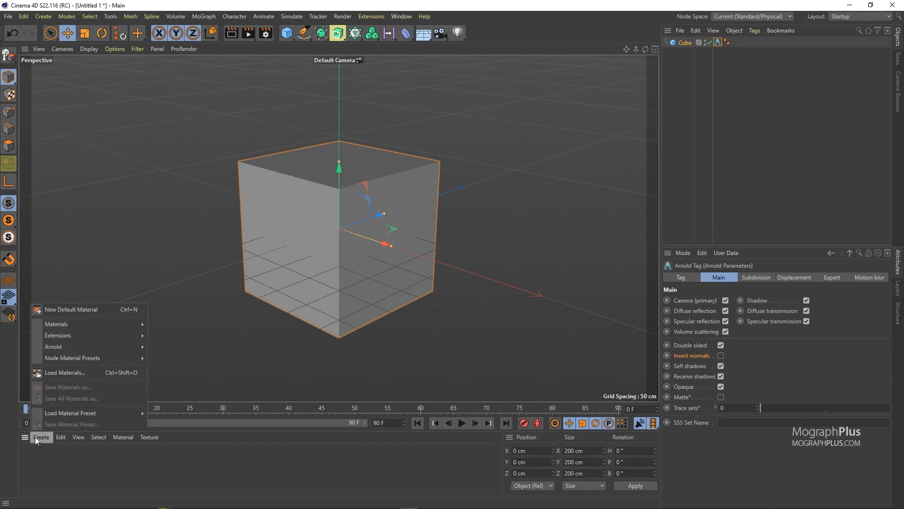
pyautogui.moveTo(106, 335)
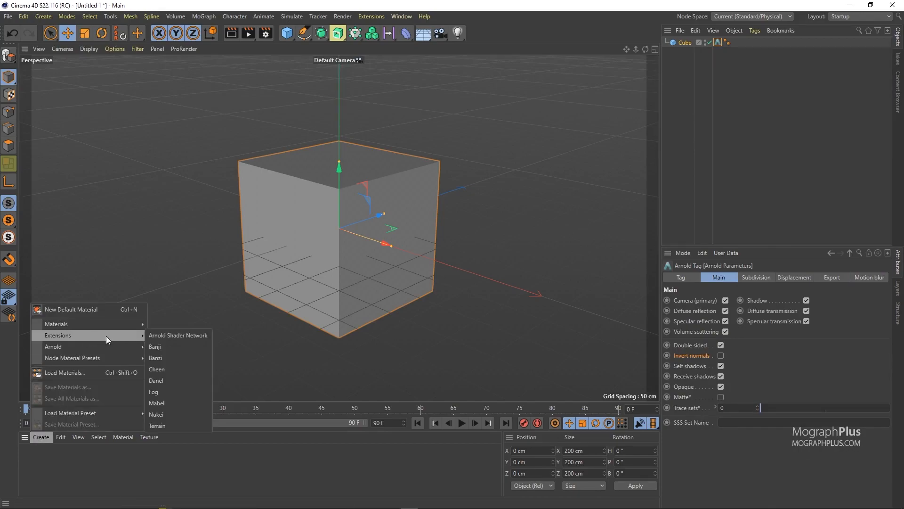
pyautogui.click(173, 335)
pyautogui.moveTo(323, 142); pyautogui.dragTo(394, 76)
pyautogui.click(85, 155)
pyautogui.click(85, 155)
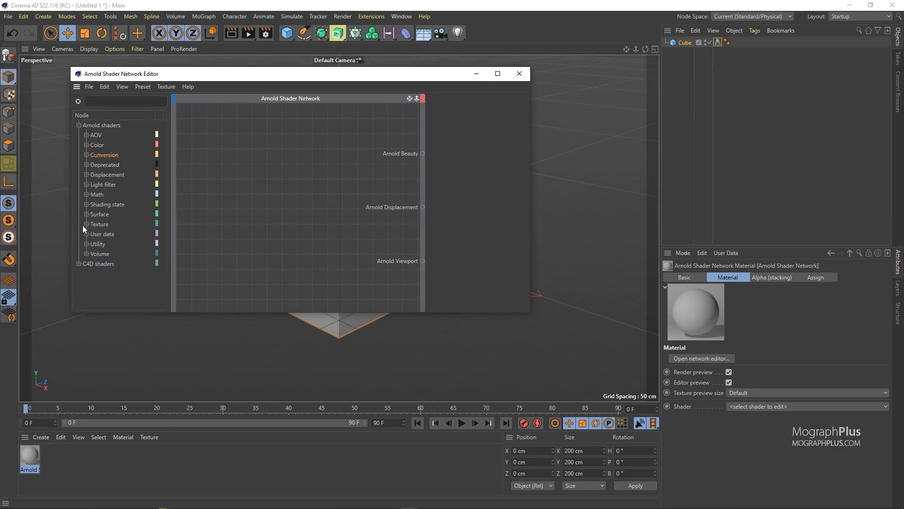
pyautogui.click(513, 77)
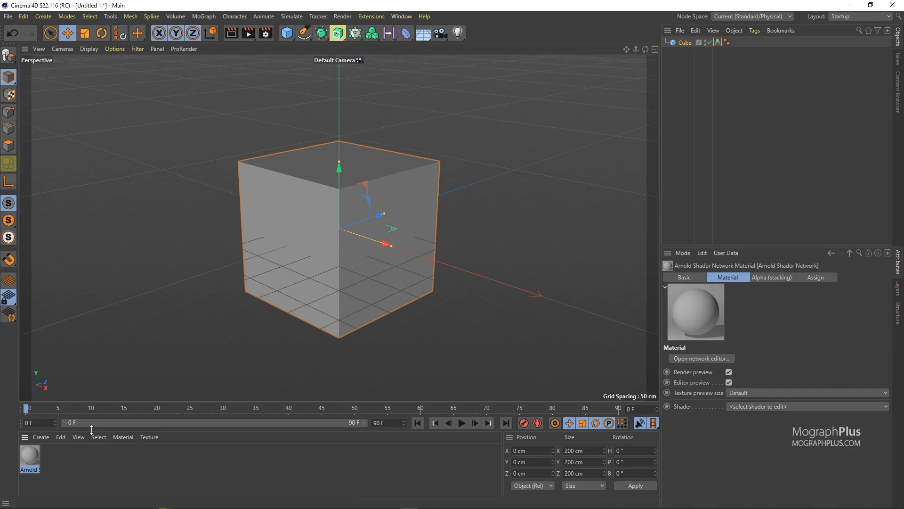
# Step: Create an Arnold standard_surface material
pyautogui.click(39, 437)
pyautogui.moveTo(75, 346)
pyautogui.moveTo(176, 346)
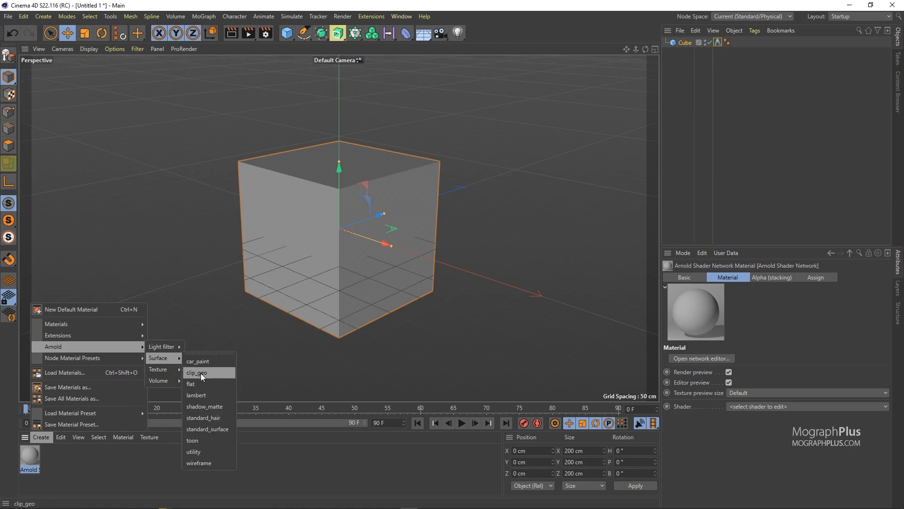
pyautogui.click(221, 428)
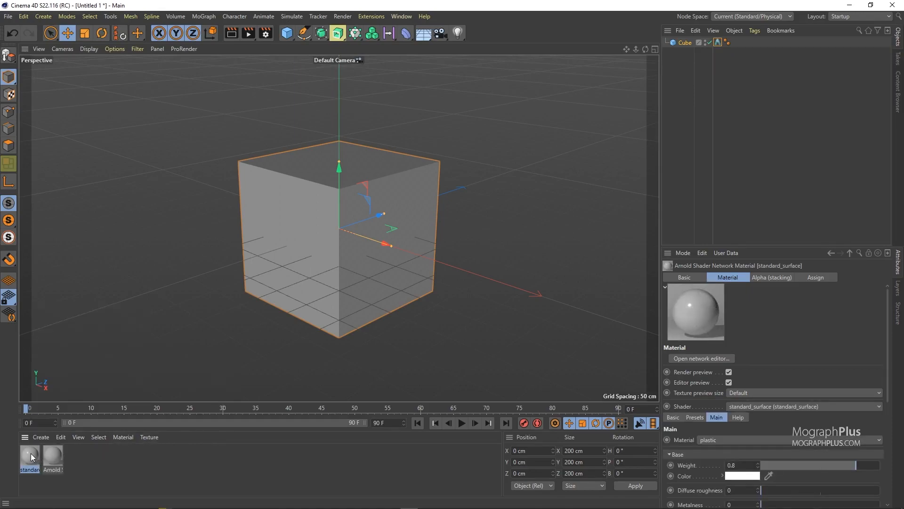
# Step: Inspect the standard_surface material's Base, Specular and other shader settings in the Material Editor, and close it
pyautogui.doubleClick(30, 453)
pyautogui.scroll(-2, 239, 231)
pyautogui.scroll(3, 283, 189)
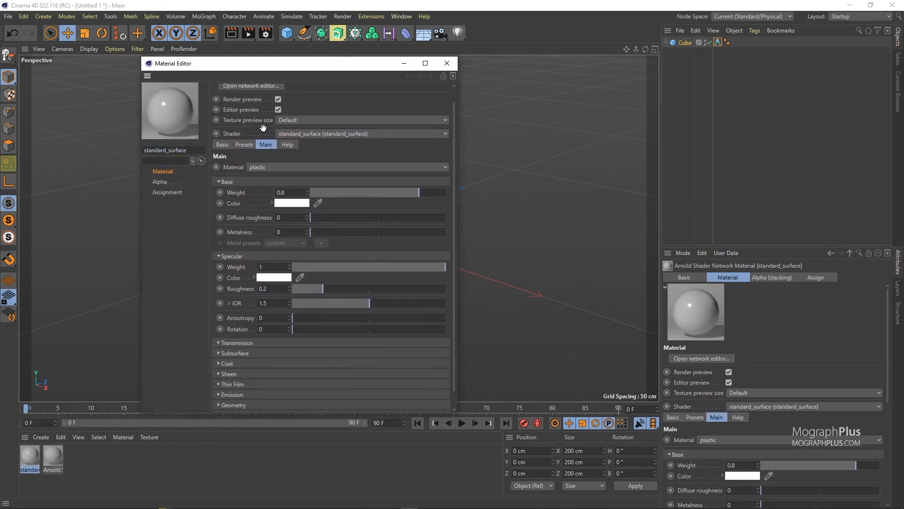
pyautogui.click(447, 63)
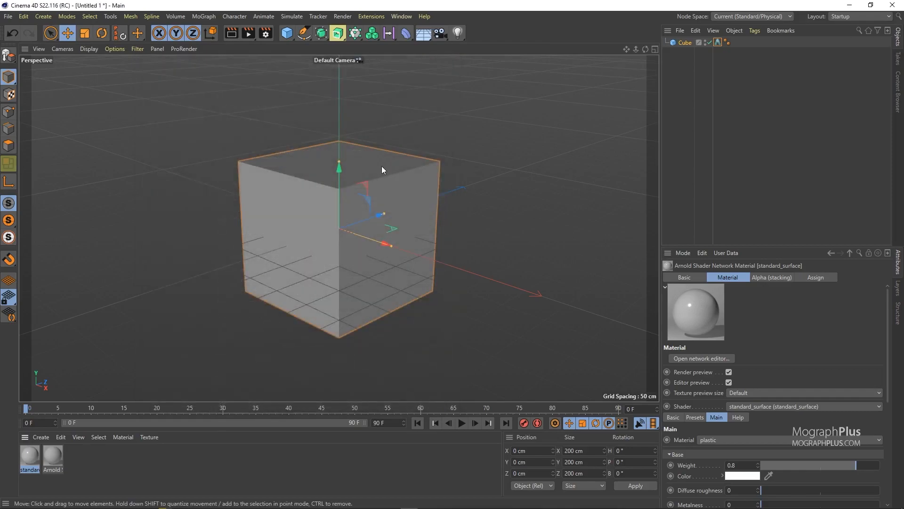